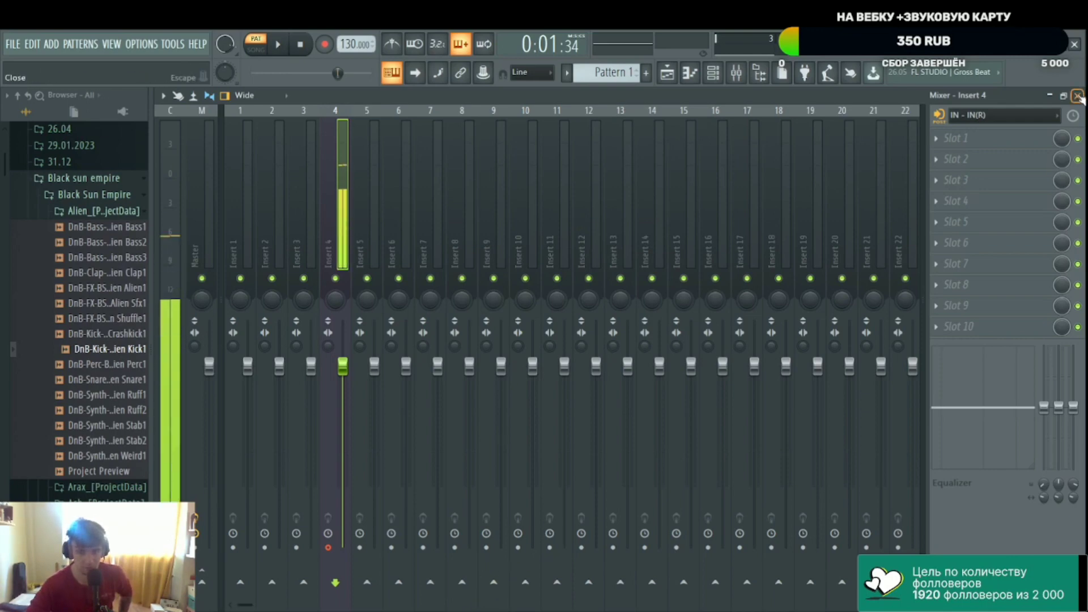
- Close the mixer, open the MIDI settings and select the RC-505 in the list of output devices
click(1077, 96)
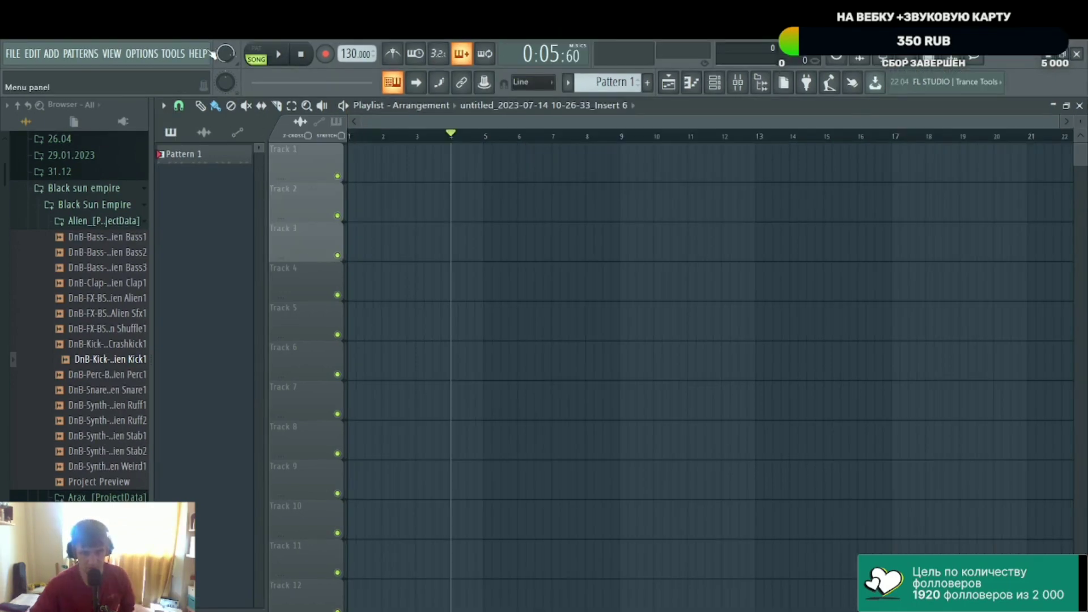
click(141, 56)
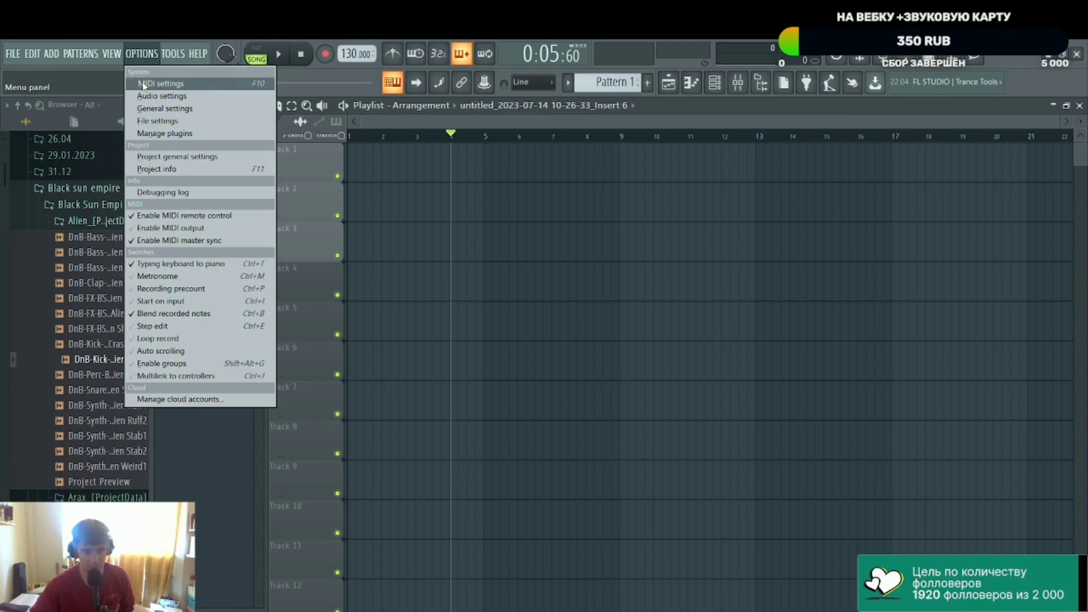
click(153, 84)
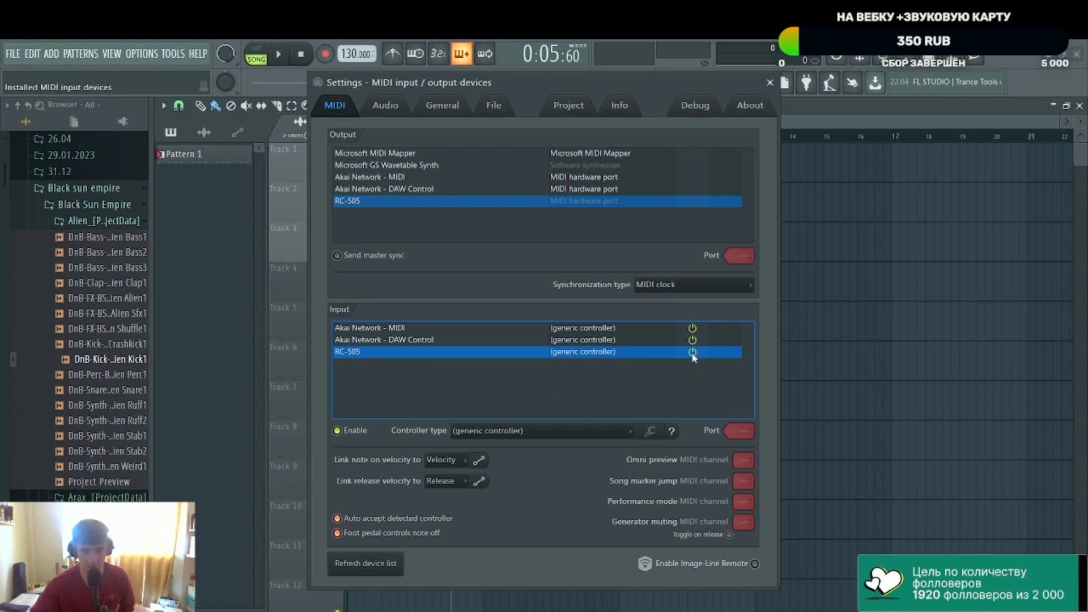
click(368, 203)
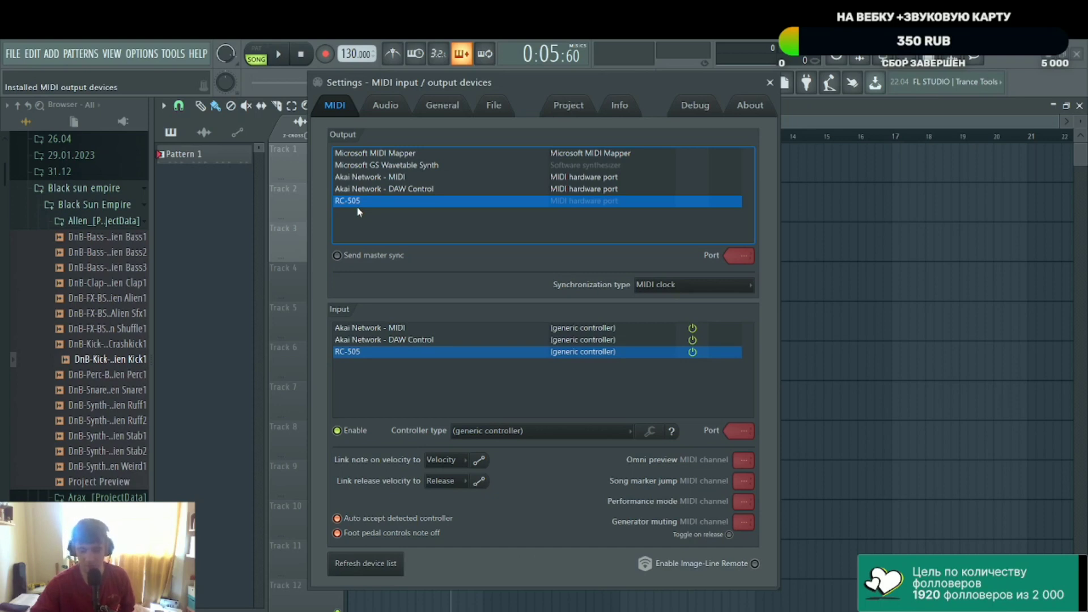
- Set the audio device to the RC-505 ASIO driver in the audio settings and check the sample rate choices
click(391, 106)
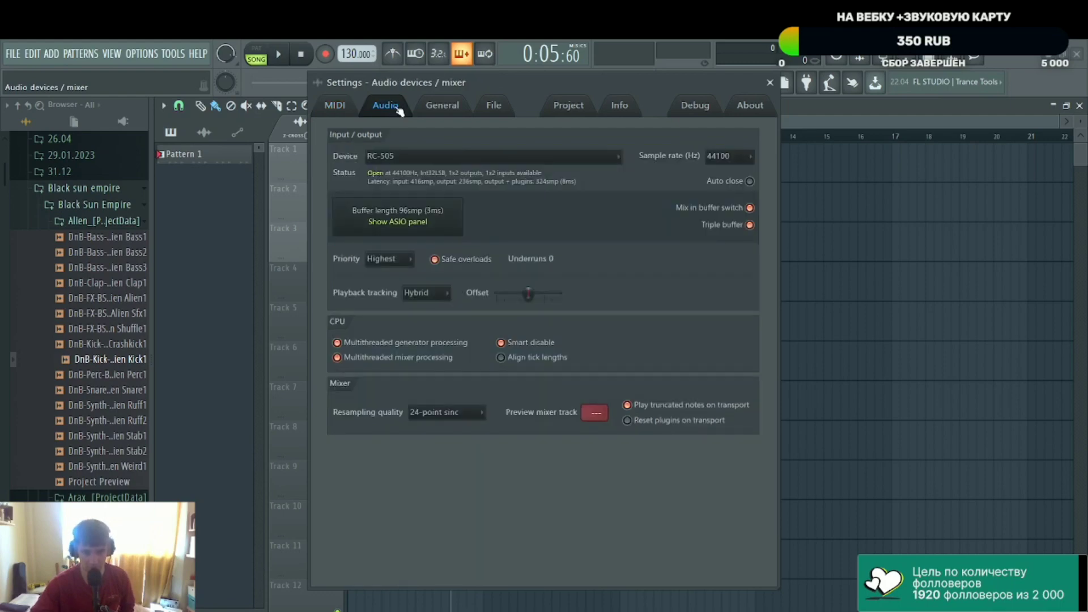
click(405, 157)
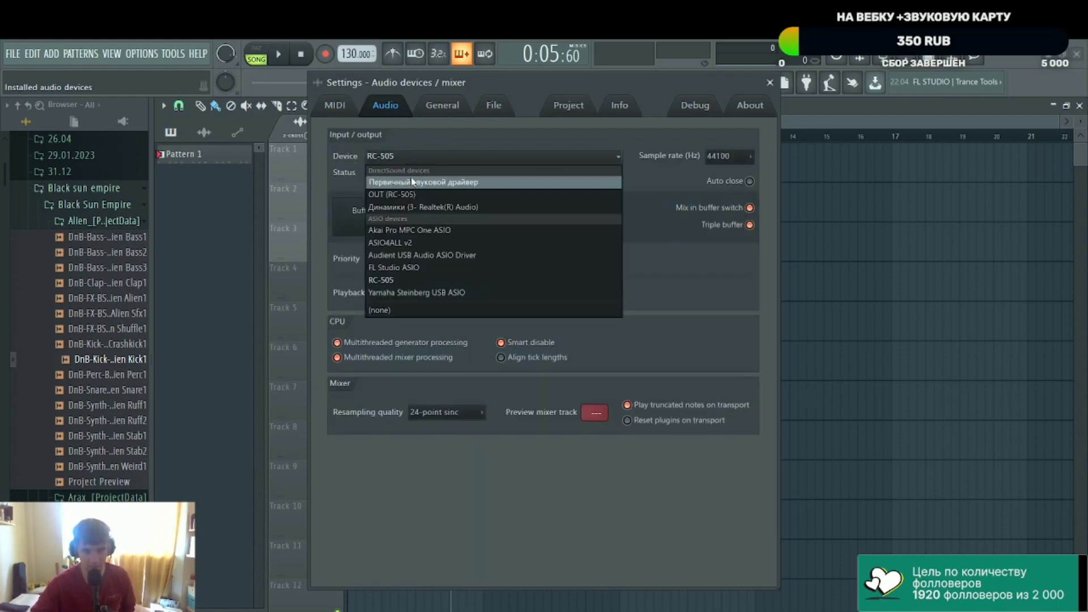
click(397, 280)
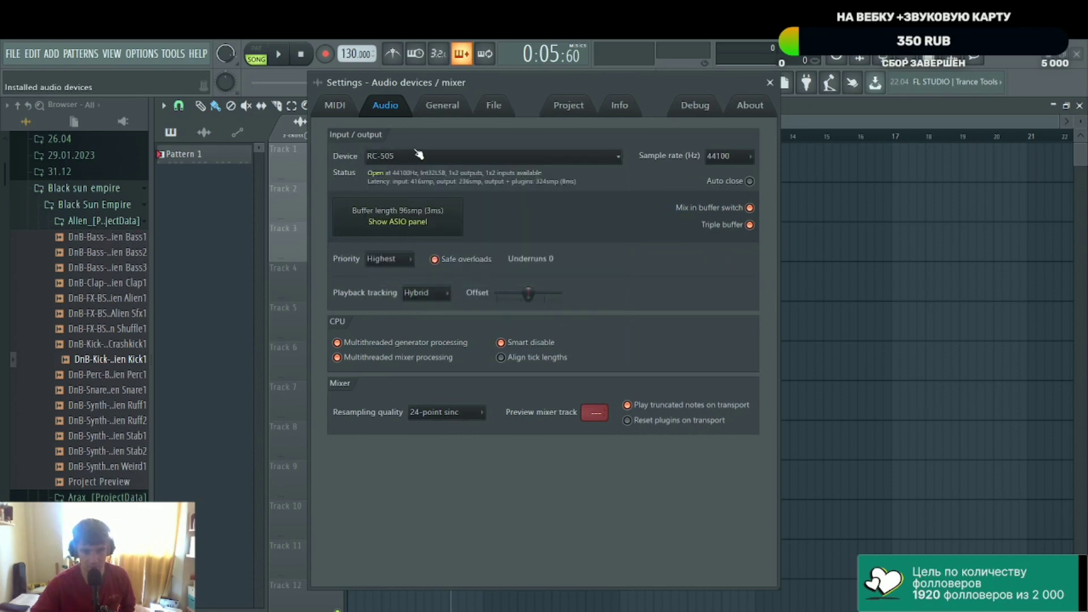
click(420, 158)
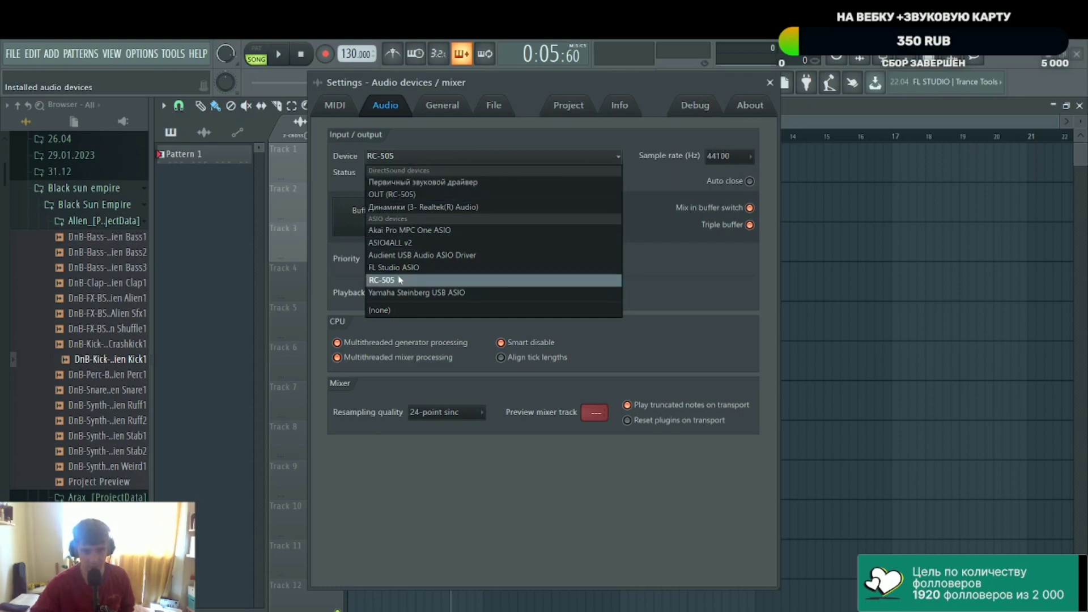
click(641, 134)
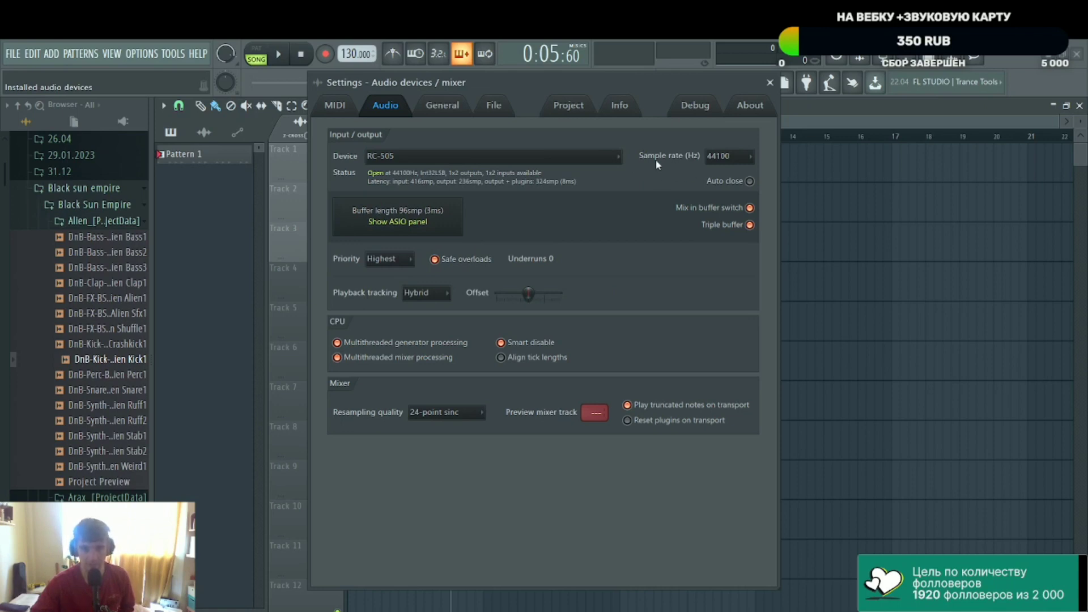
click(737, 162)
click(738, 161)
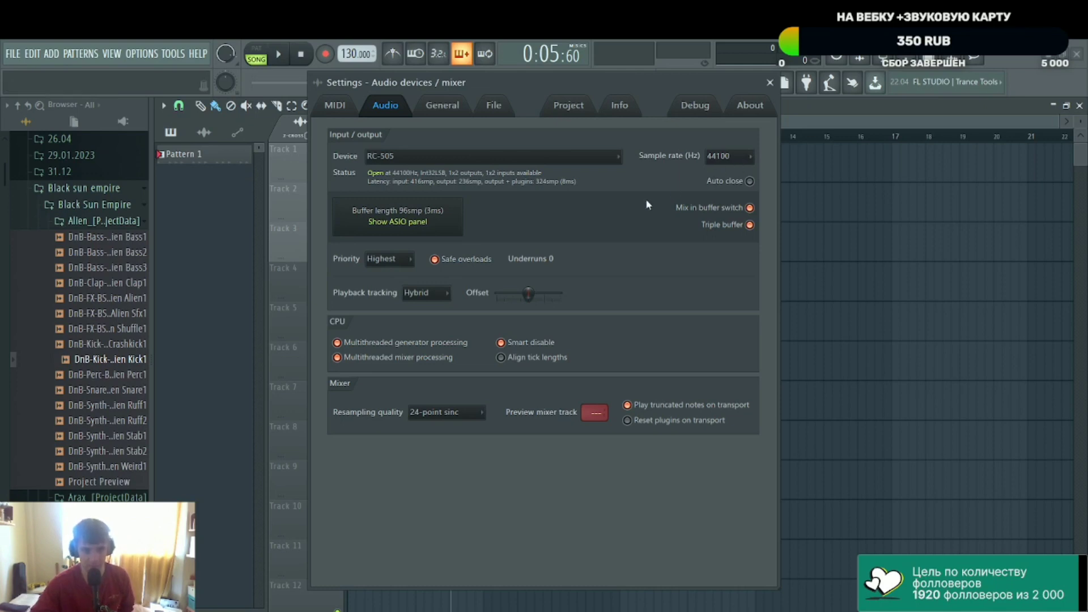
- Set the RC-505 driver's audio buffer size to the maximum of 9, apply it, and close the settings
click(401, 224)
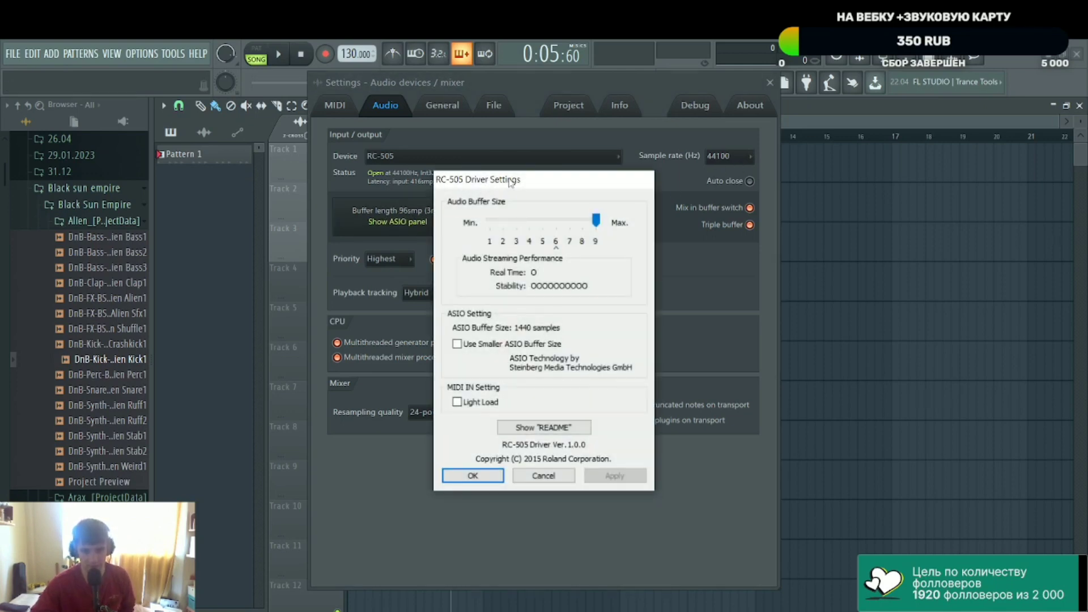
drag(509, 180, 603, 168)
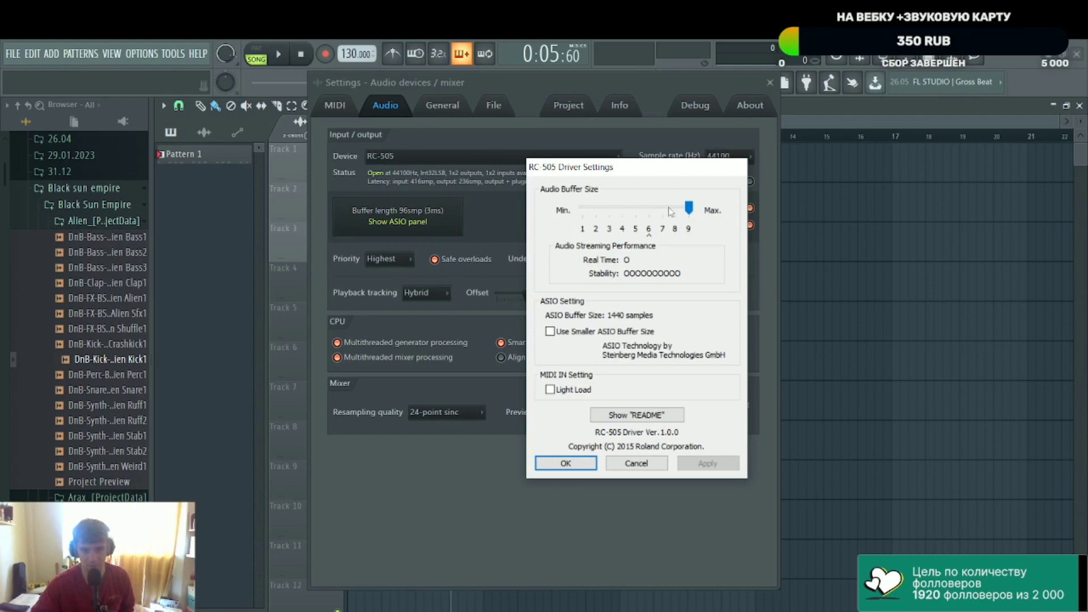
drag(690, 208, 583, 209)
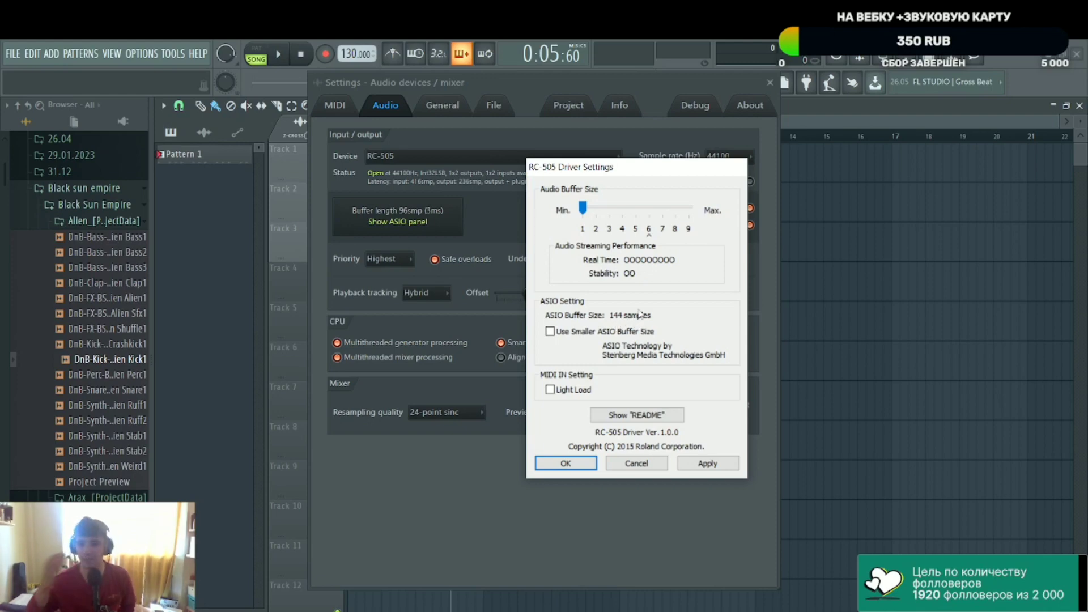
drag(582, 208, 688, 208)
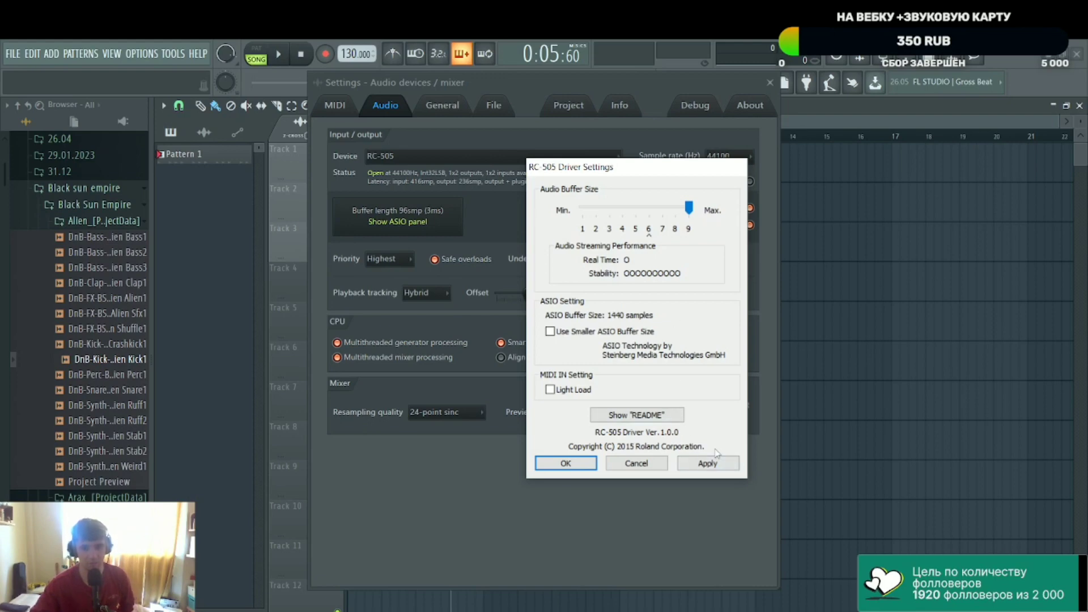
click(706, 471)
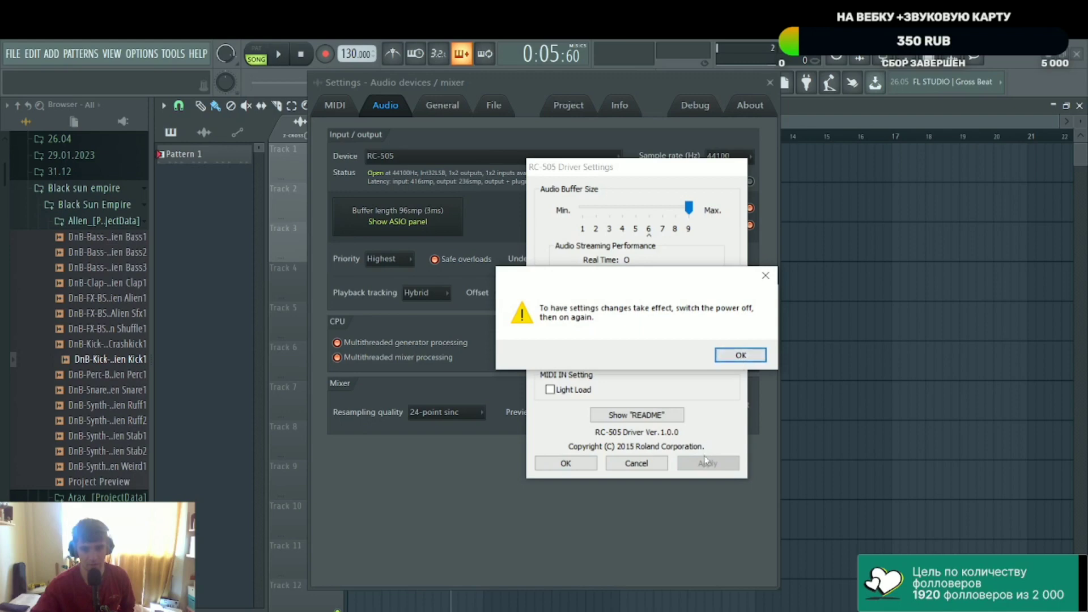
click(737, 362)
click(572, 464)
click(727, 356)
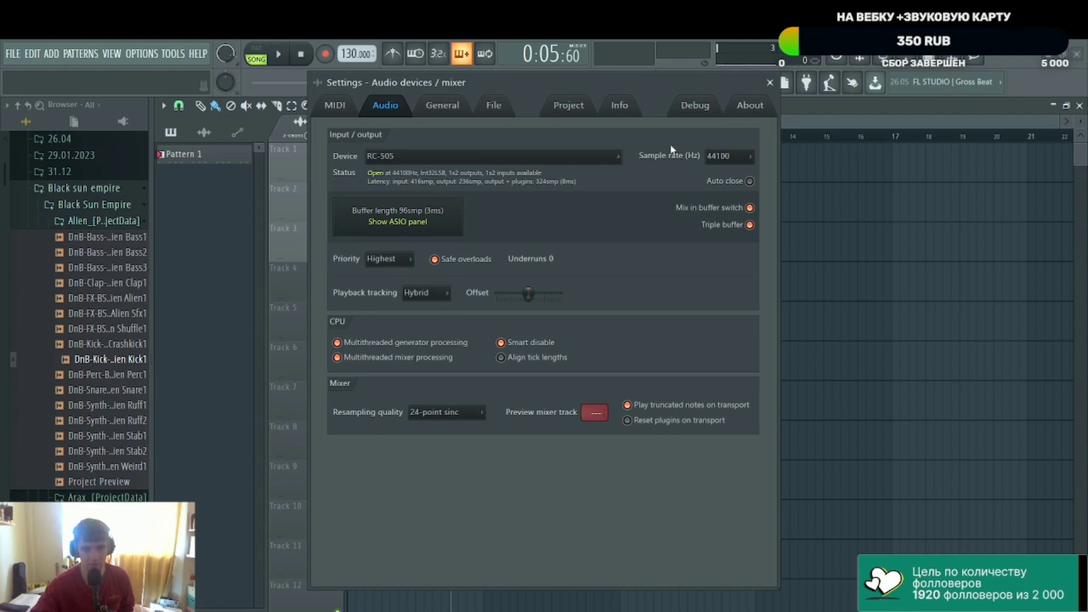
click(771, 85)
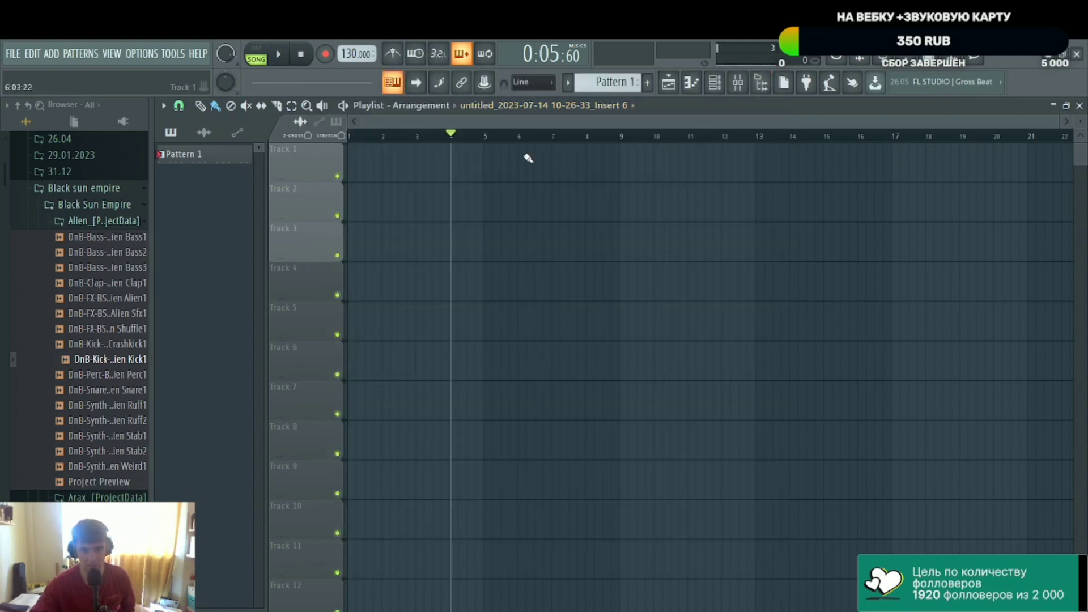
- Set mixer track Insert 5's input to stereo IN (2) - IN(R) (2) and disable its routing to the Master
click(737, 83)
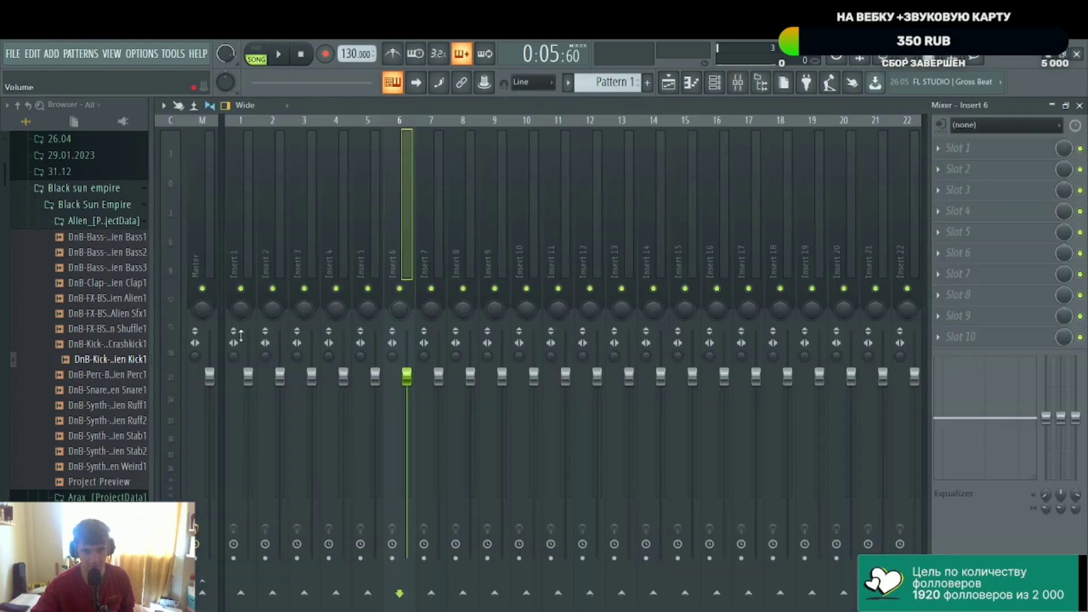
click(362, 243)
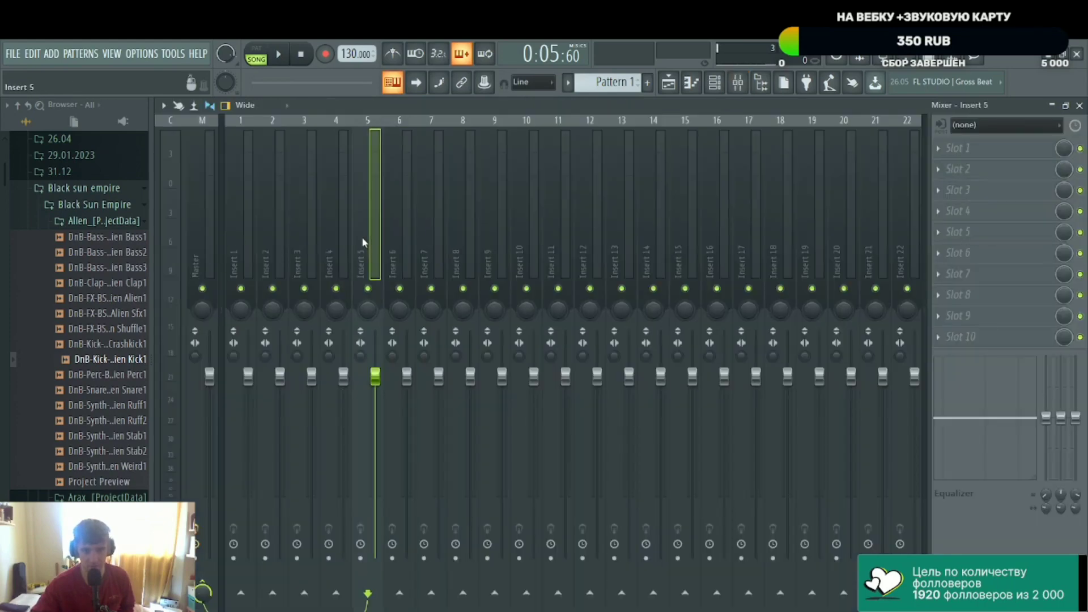
click(979, 126)
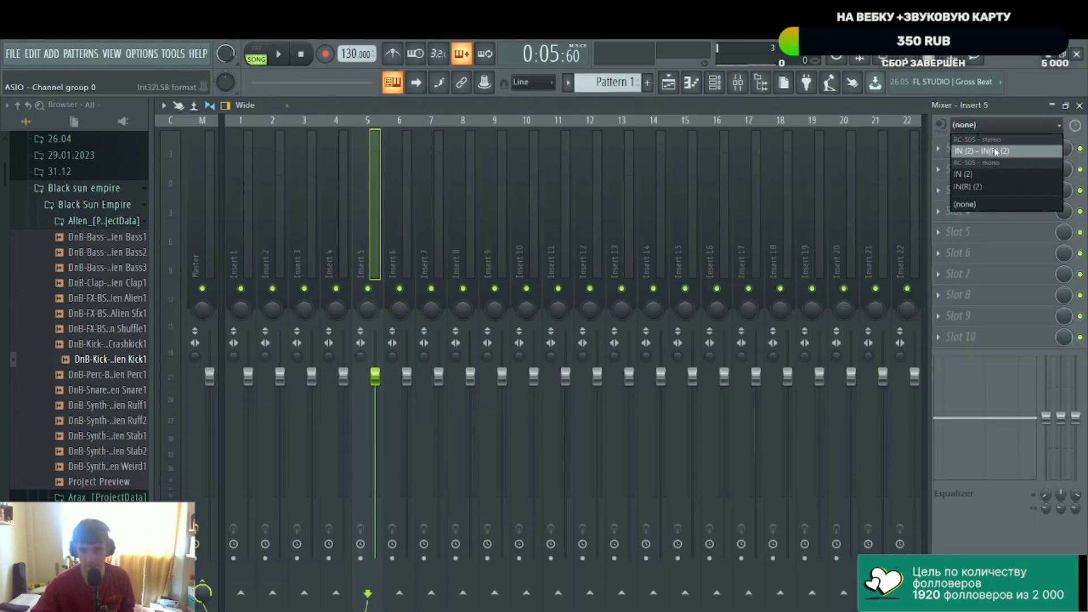
click(995, 151)
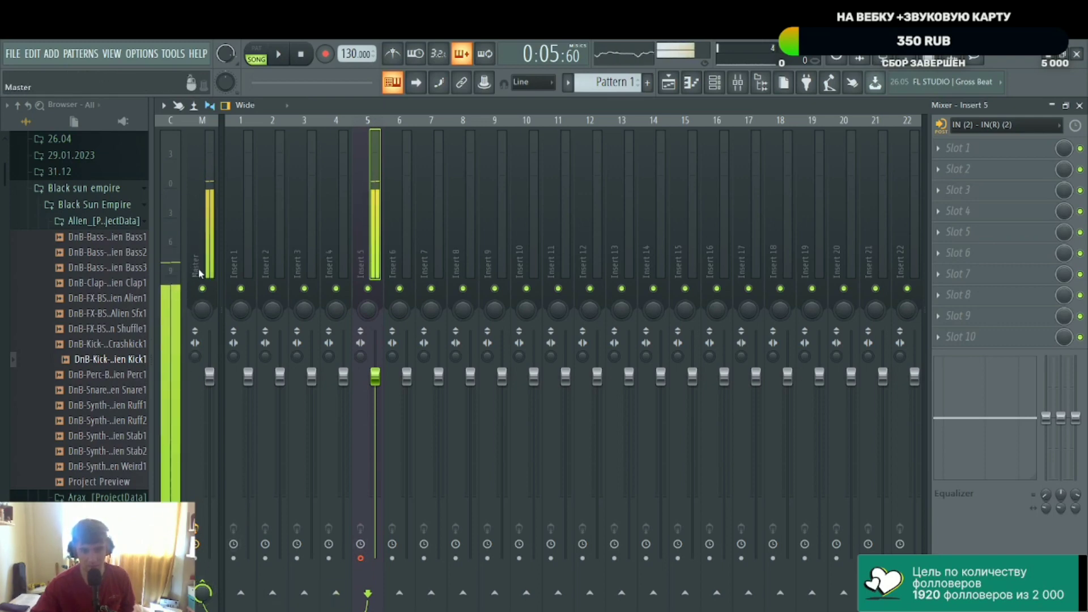
click(203, 589)
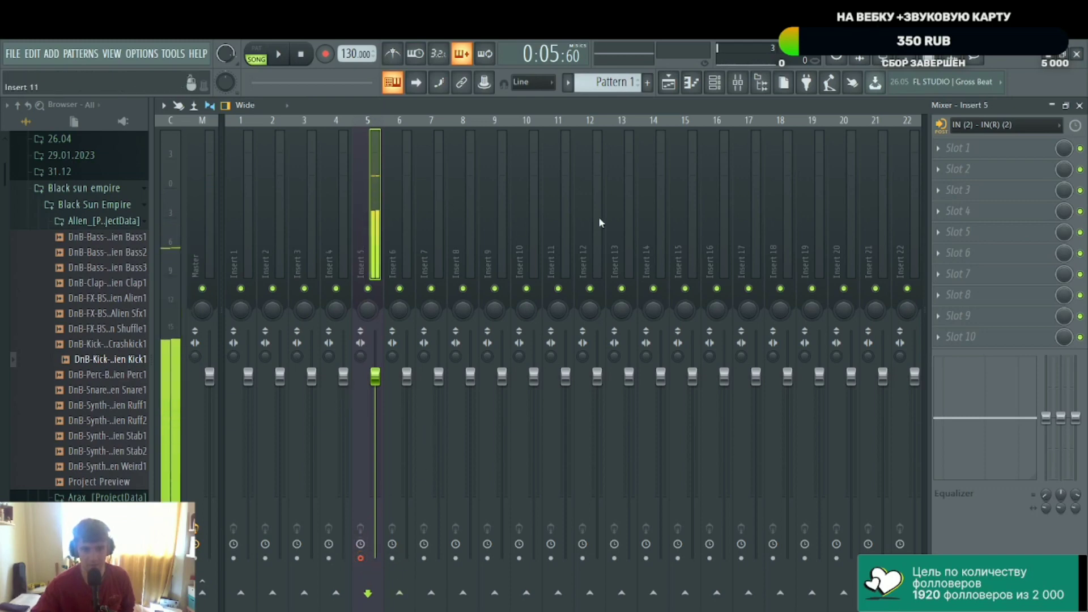
click(1078, 105)
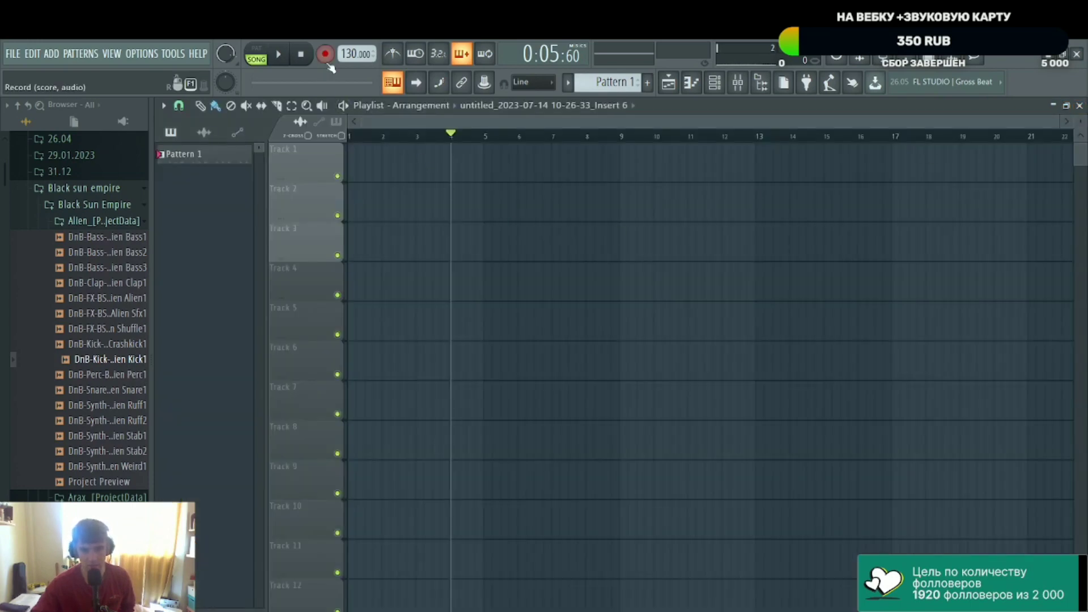
- Record three short audio takes from Insert 5 into the playlist and turn off record mode
click(288, 65)
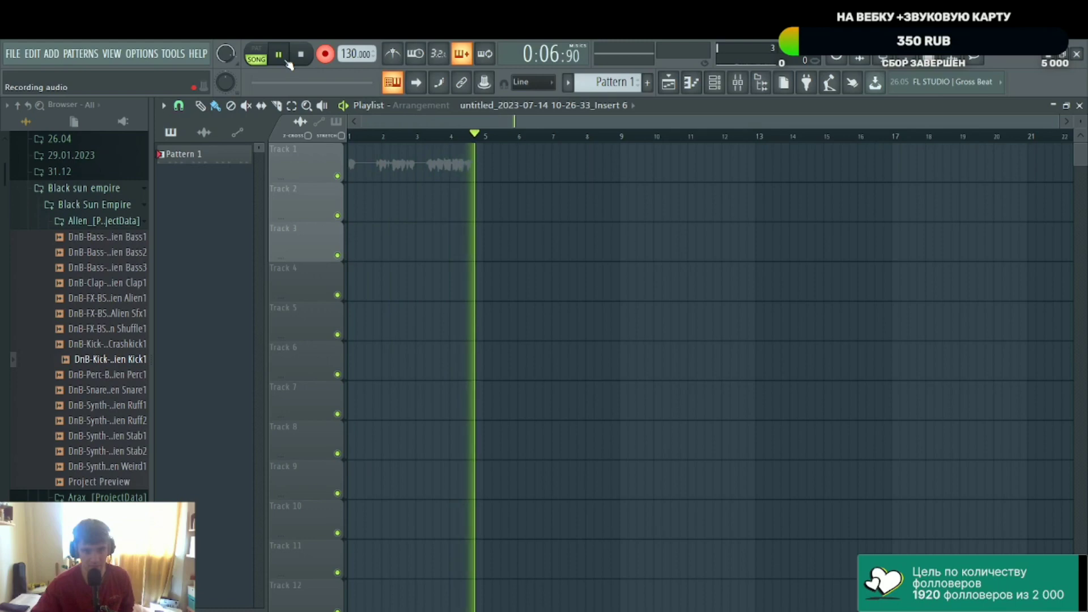
click(289, 65)
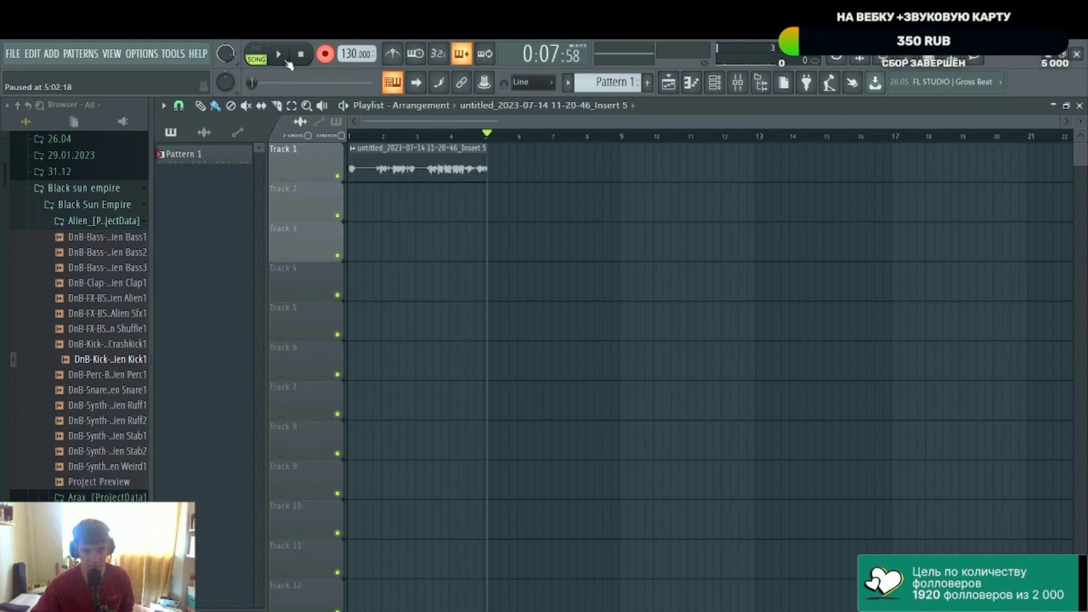
click(289, 65)
click(300, 64)
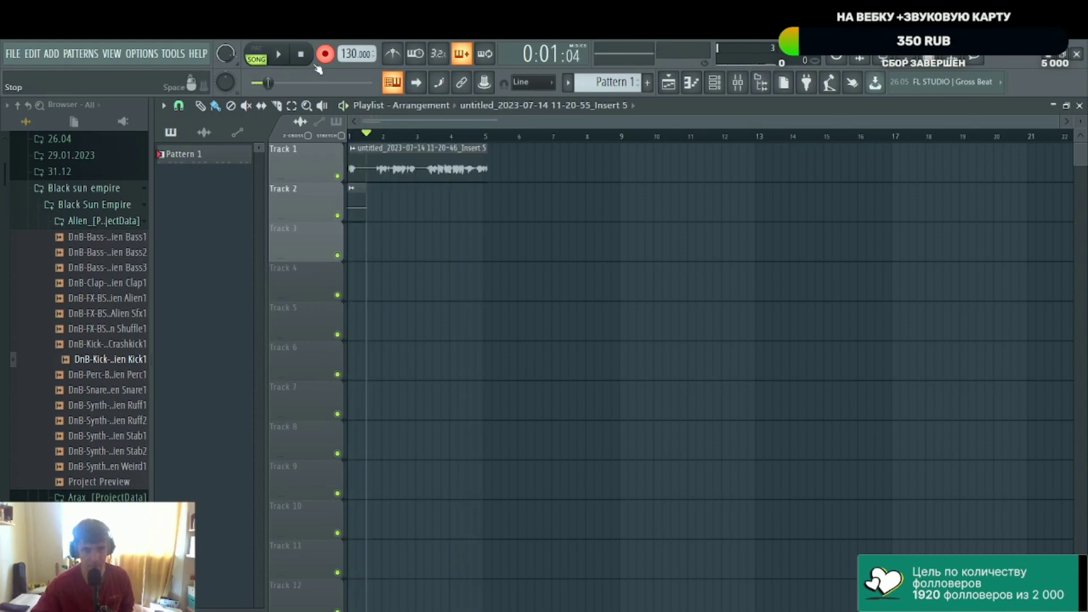
click(286, 64)
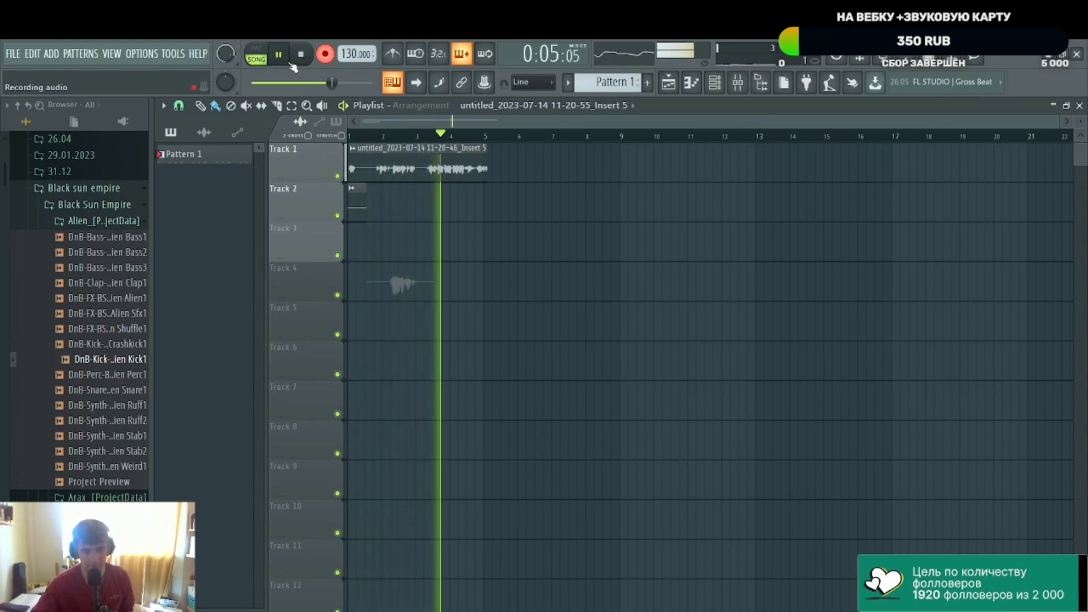
click(291, 64)
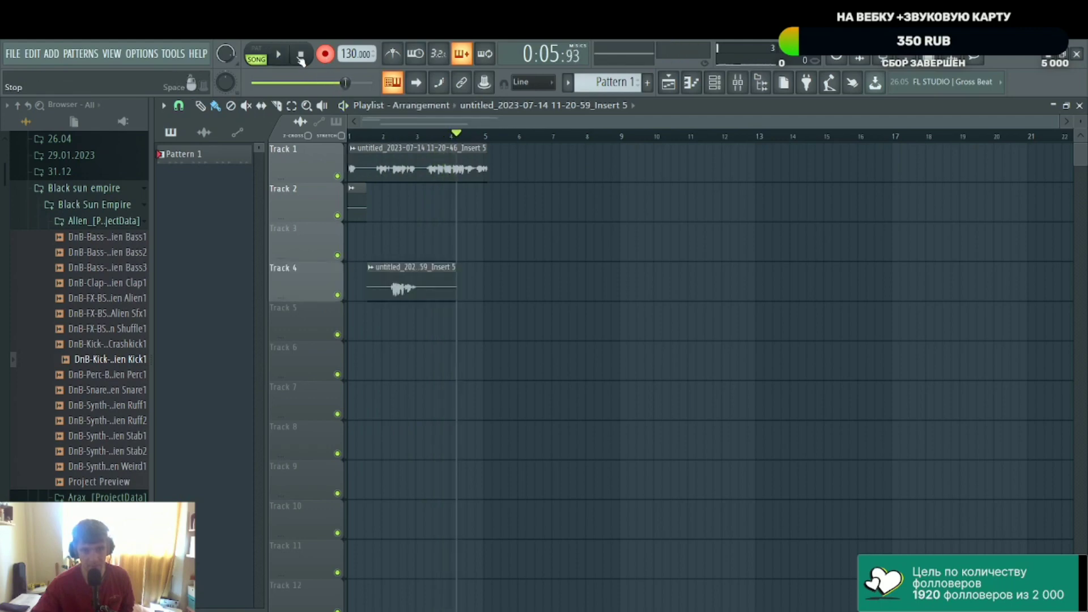
click(325, 54)
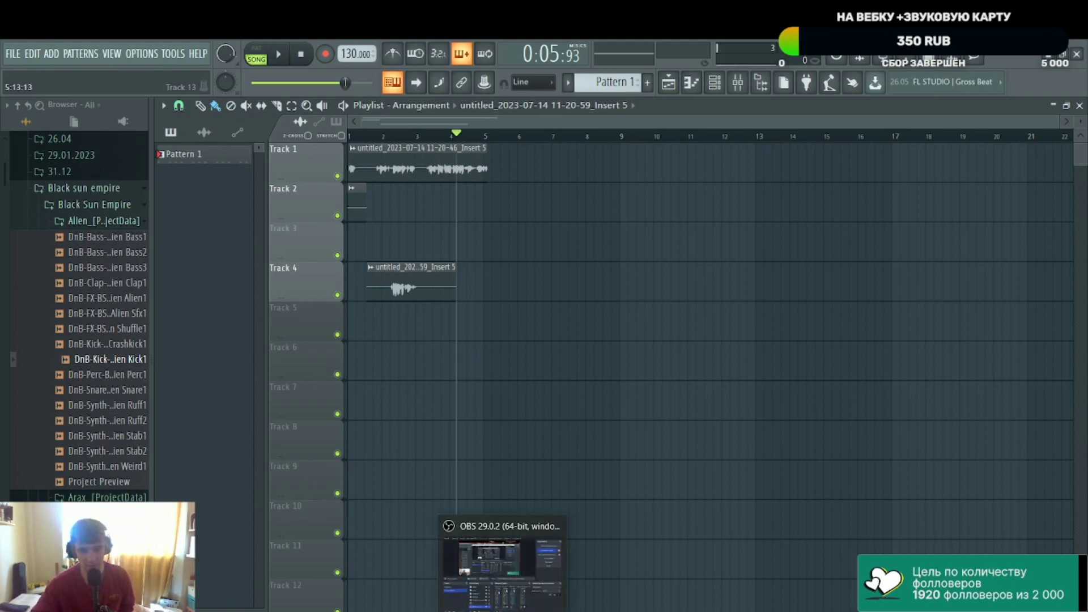
- Switch to the OBS window to view its audio mixer
click(502, 609)
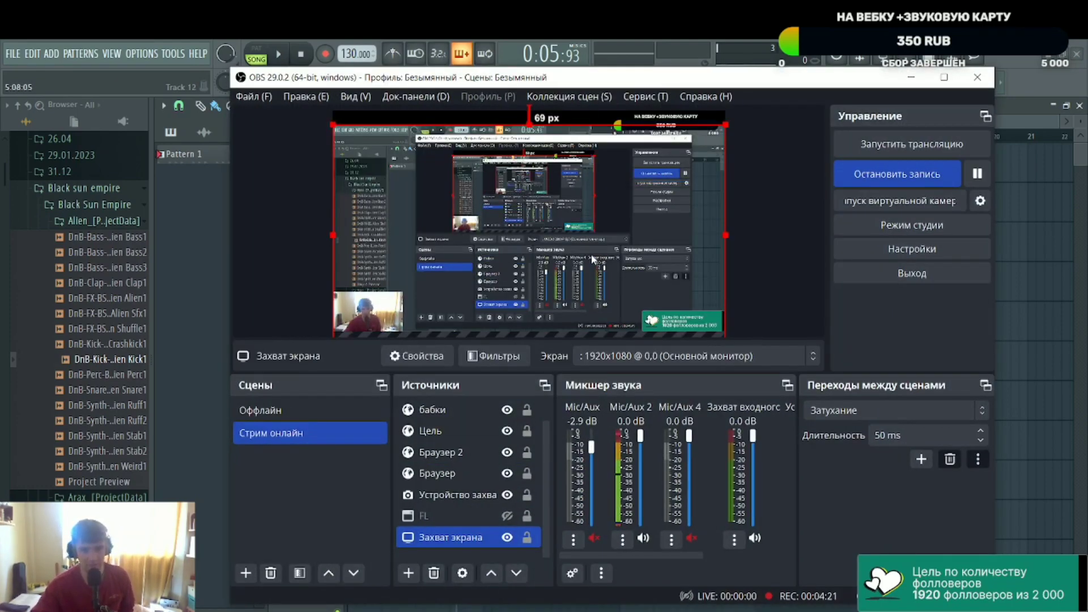